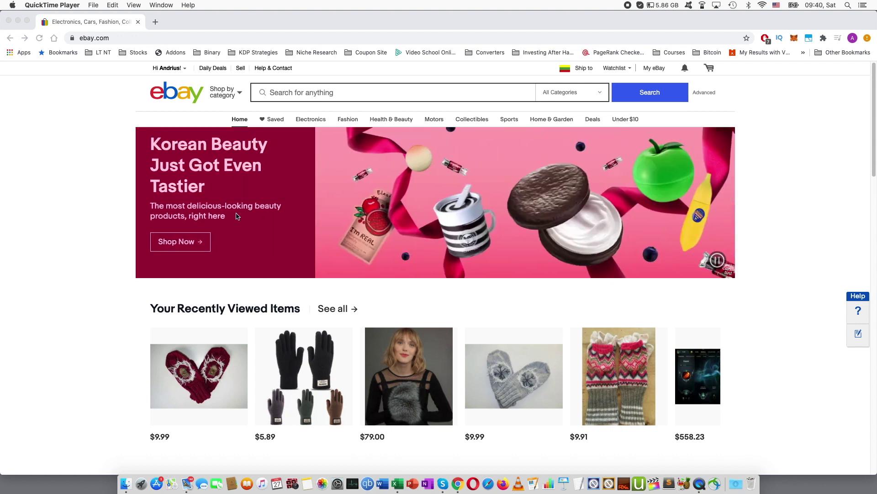
Search eBay for "wool knitted gloves" in all categories.
left_click(332, 94)
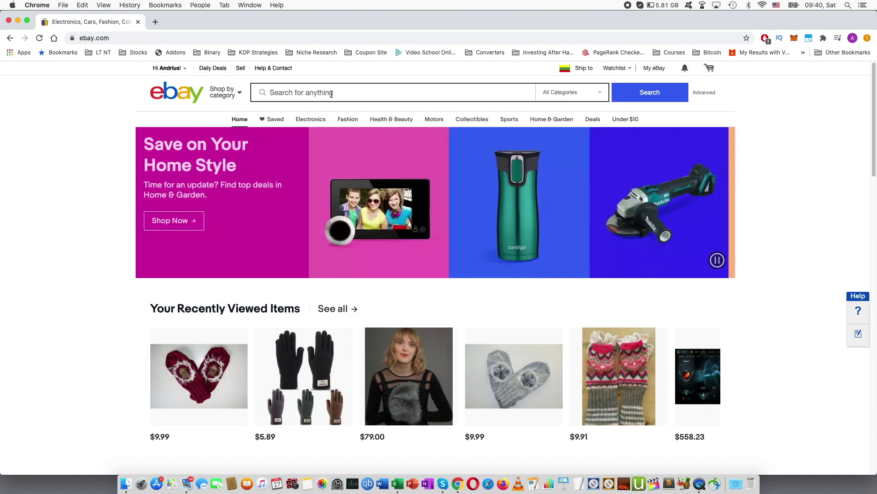
left_click(331, 93)
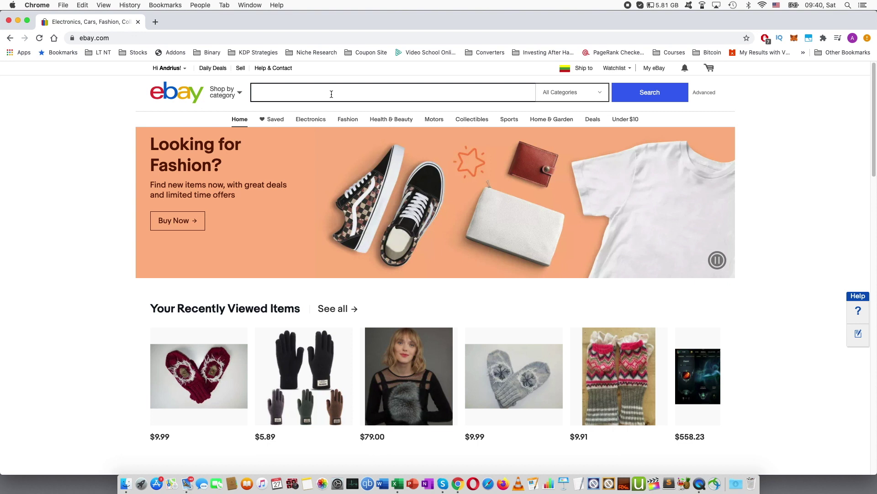
type("wool ")
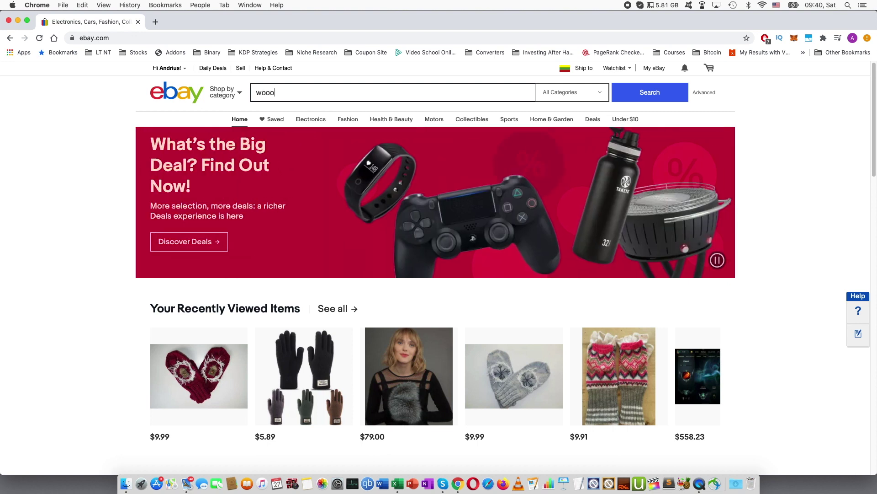
type("knot")
key("BackSpace")
key("BackSpace")
type("itted gl")
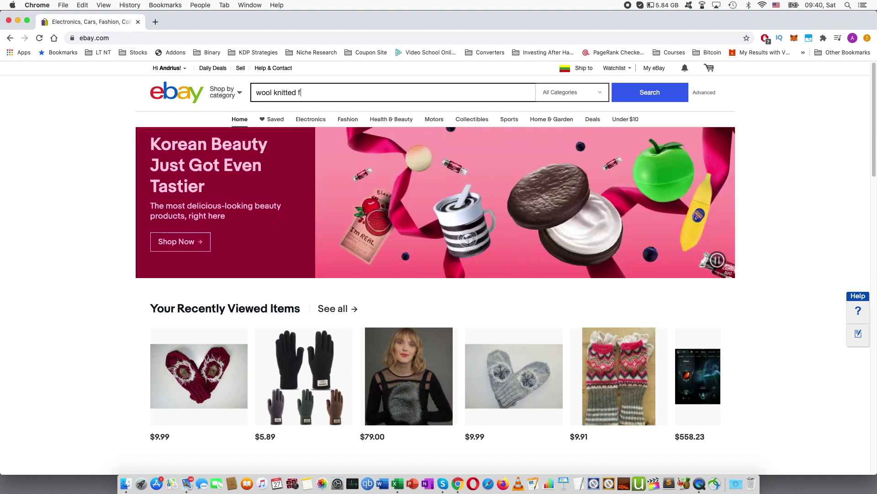
type("oves")
key("Return")
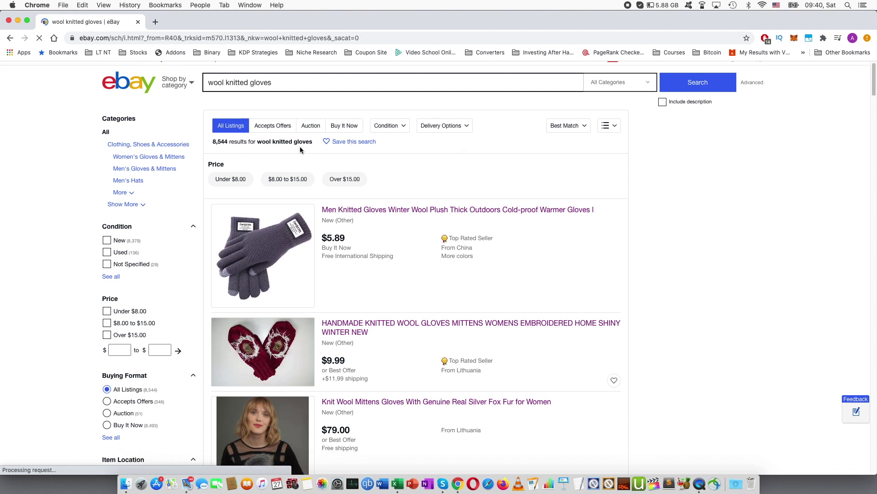
Open the "Men Knitted Gloves Winter Wool Plush" listing from the search results in a new tab.
scroll(548, 176, "down", 1)
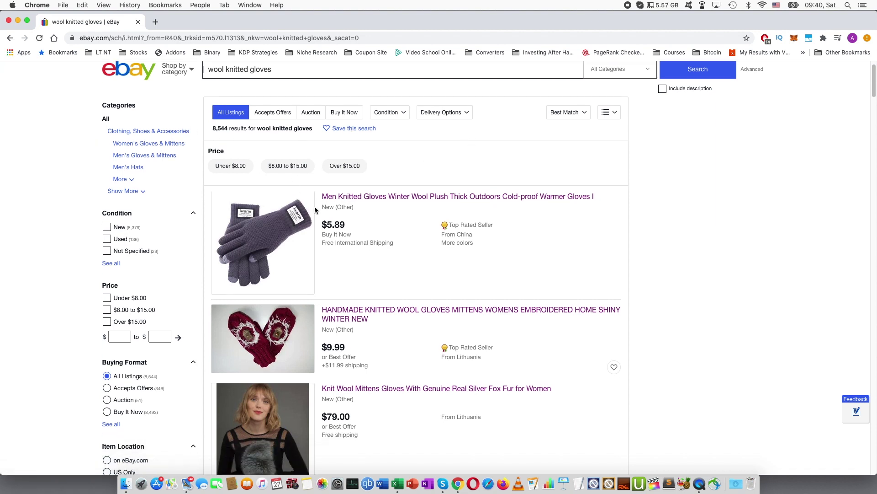
scroll(554, 207, "down", 1)
scroll(553, 207, "down", 1)
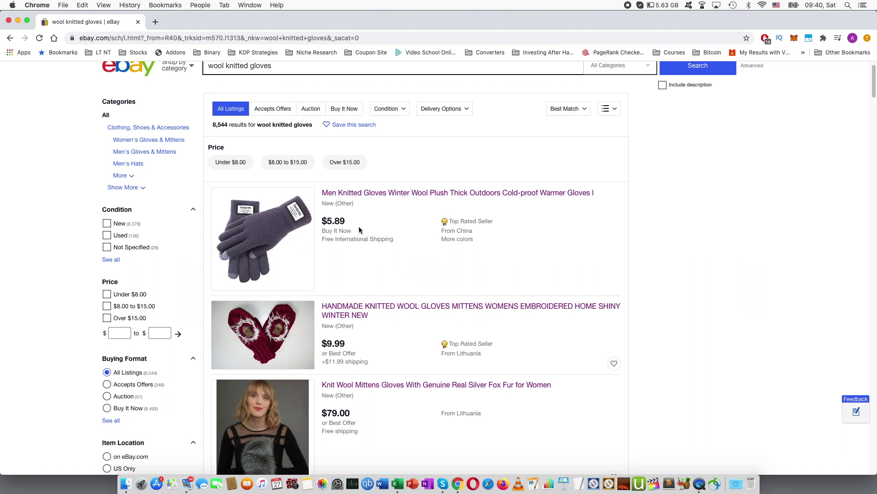
right_click(372, 194)
left_click(398, 201)
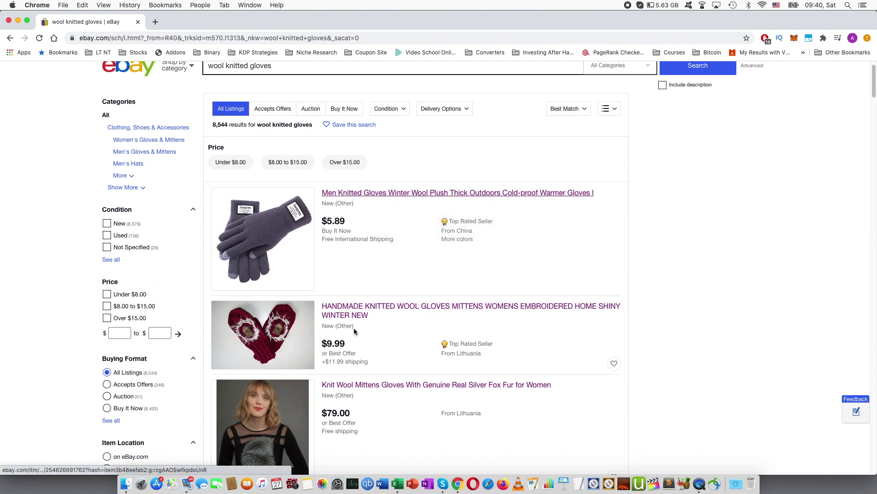
Open the handmade embroidered wool mittens listing and the silver fox fur mittens listing in separate new tabs.
scroll(374, 329, "down", 1)
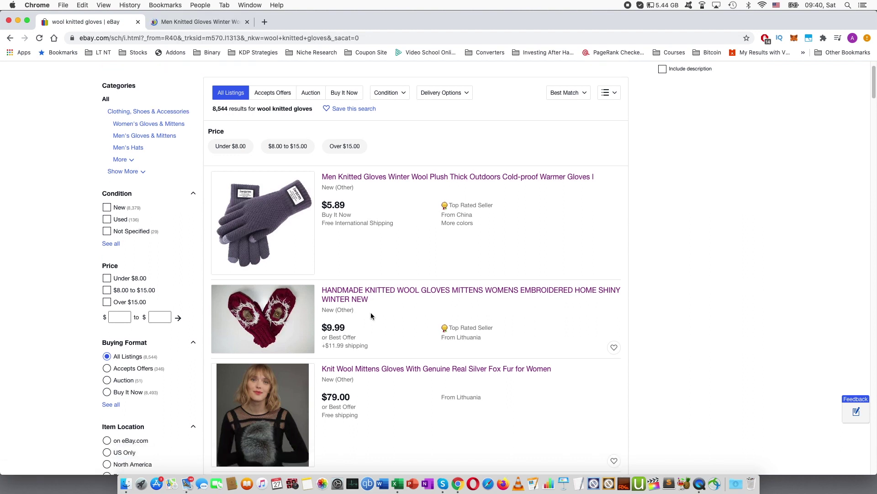
scroll(338, 329, "down", 1)
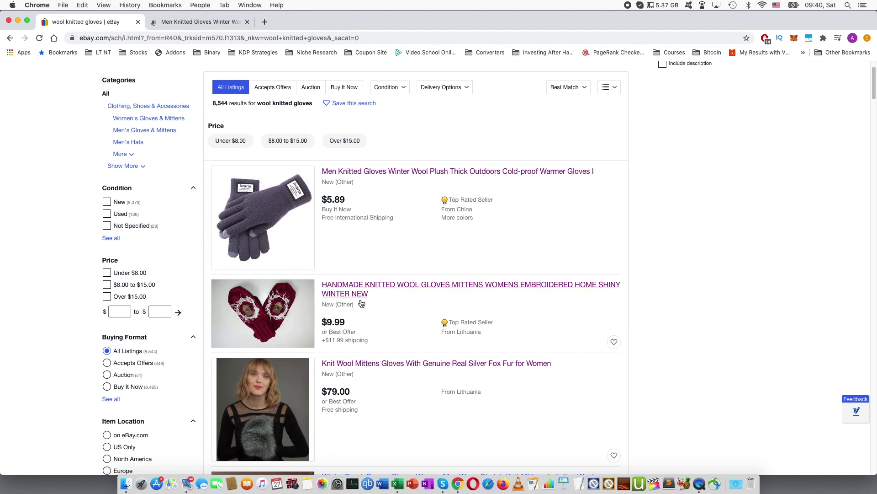
right_click(360, 298)
left_click(366, 303)
right_click(355, 363)
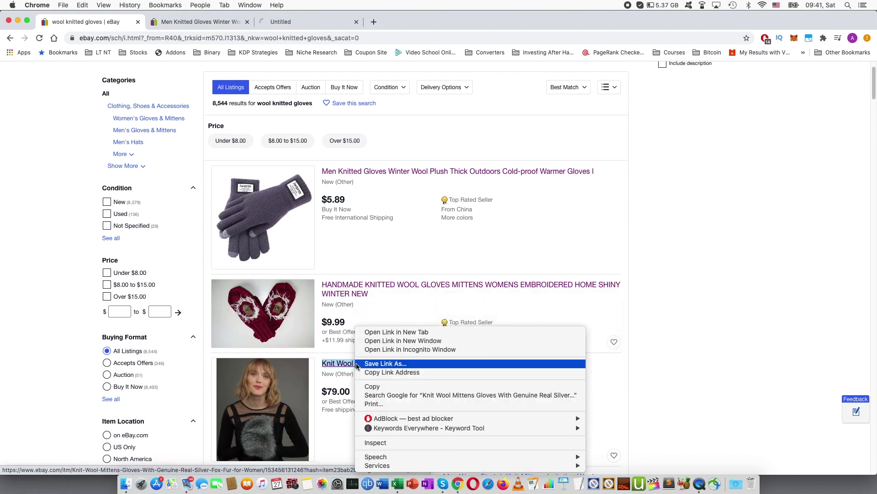
left_click(382, 331)
Review the purchase options on the men's knitted gloves listing and the handmade embroidered mittens listing.
scroll(332, 358, "down", 3)
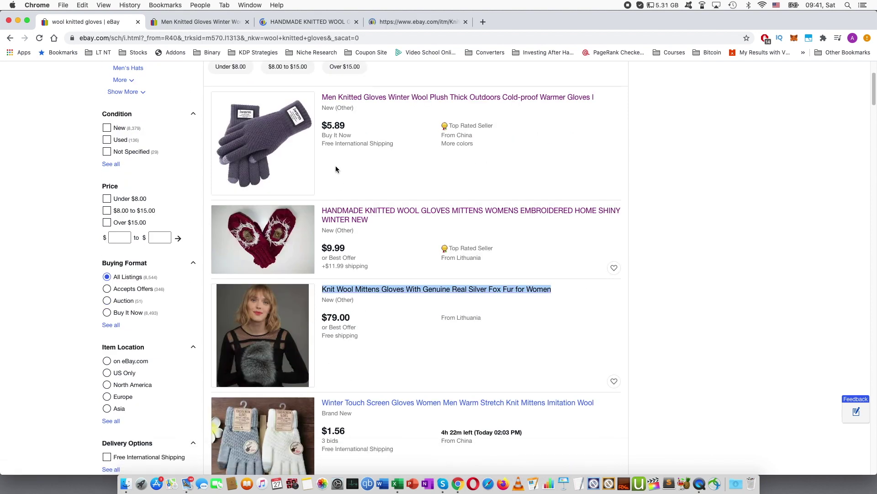
scroll(335, 165, "up", 5)
left_click(201, 22)
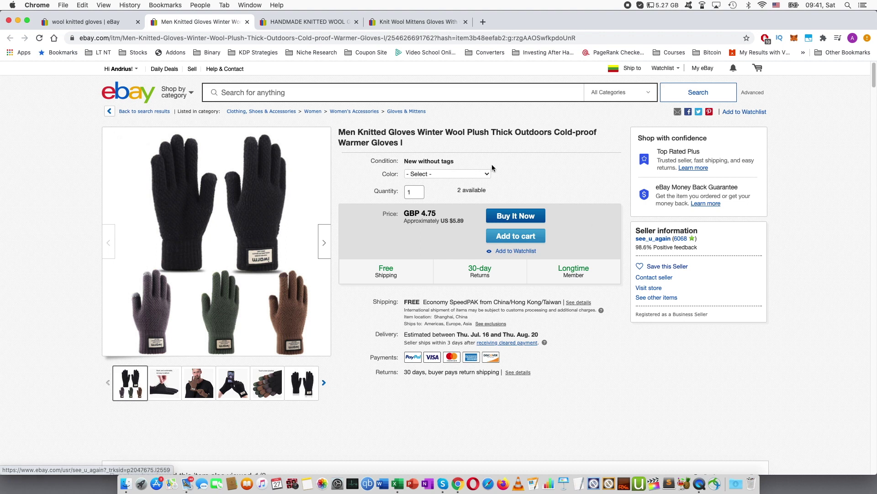
left_click(295, 23)
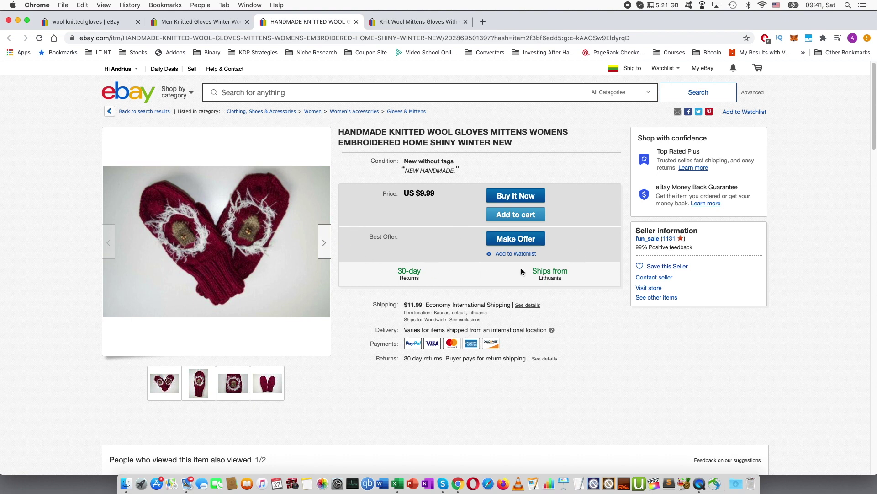
Draft a $5 offer on the handmade mittens, reveal the message field for the seller, and discard the offer unsent.
left_click(525, 239)
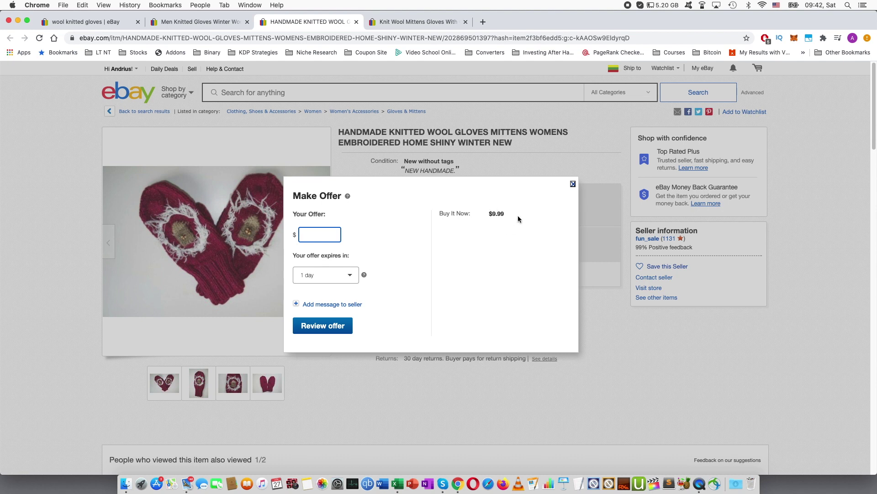
left_click(343, 274)
left_click(341, 282)
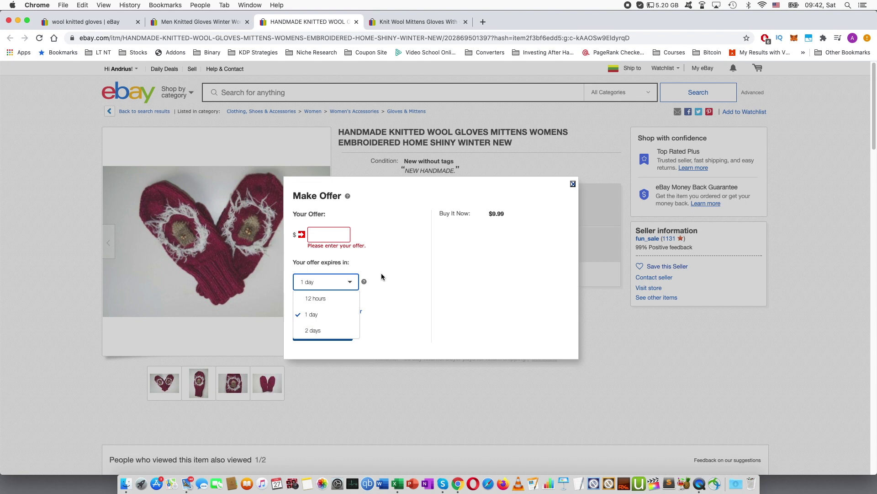
left_click(320, 236)
left_click(321, 235)
type("5")
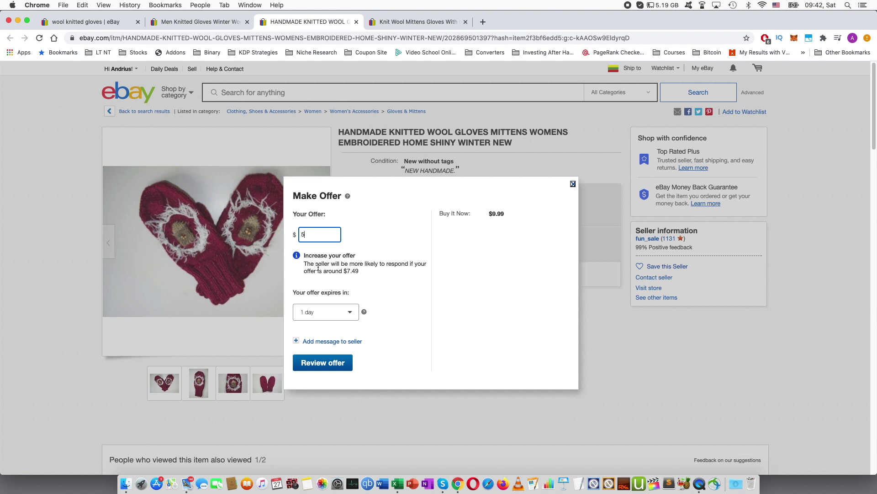
left_click(355, 342)
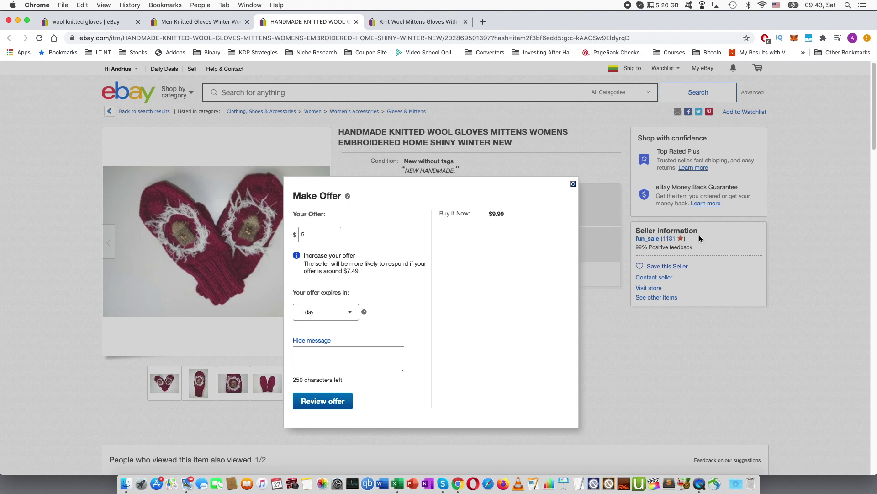
left_click(573, 185)
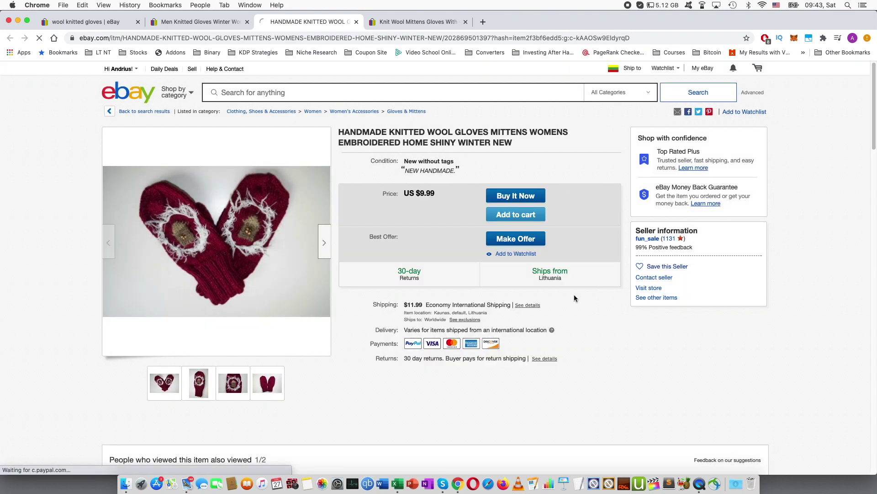